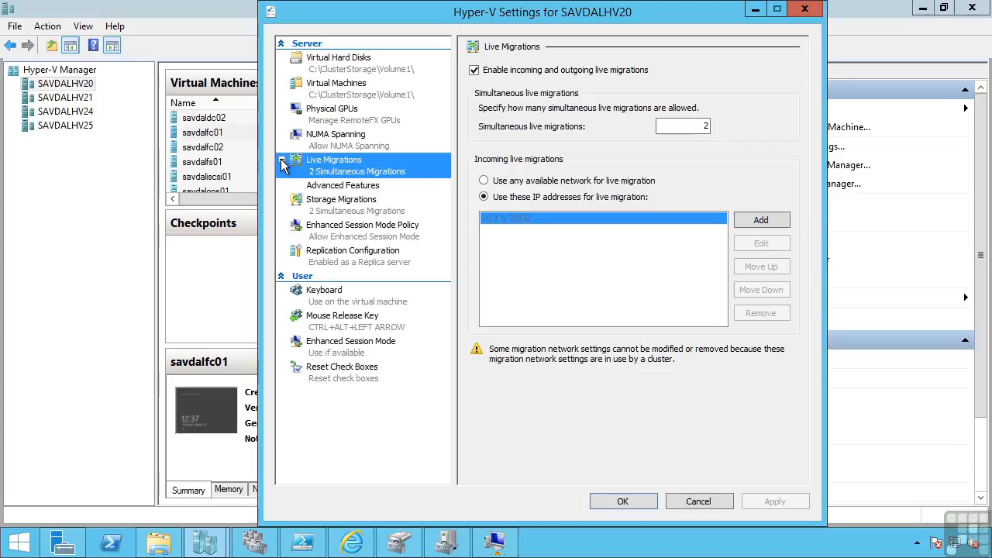
Open the Advanced Features page under Live Migrations in the host's Hyper-V settings.
left_click(332, 187)
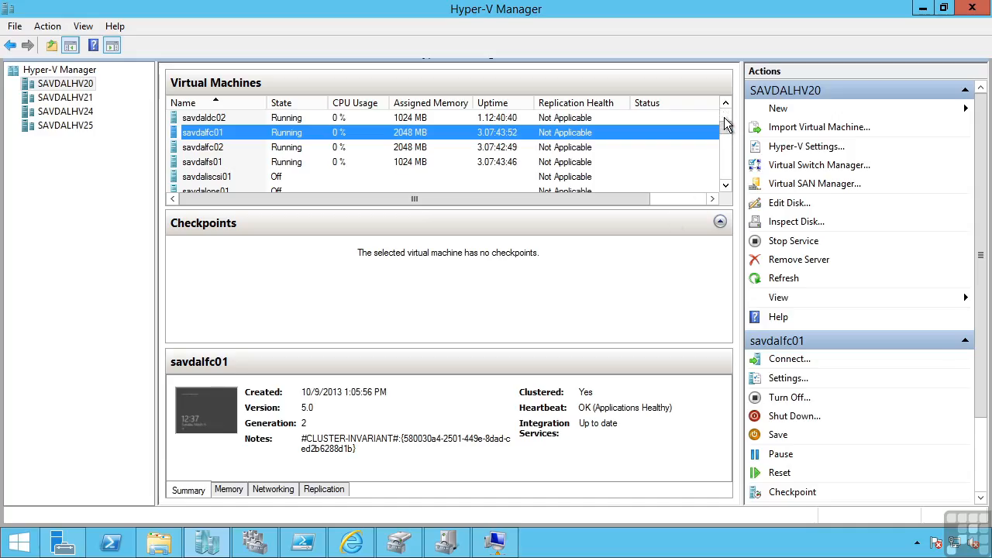
Scroll the virtual machine list, select savdalapp01 and view its replication details.
left_click_drag(733, 130, 728, 113)
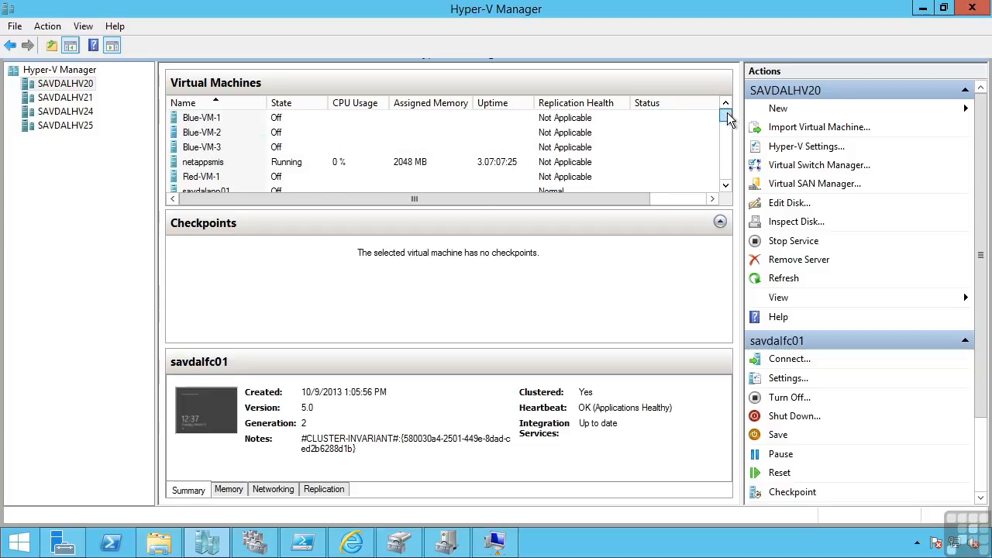
left_click(725, 185)
left_click(726, 185)
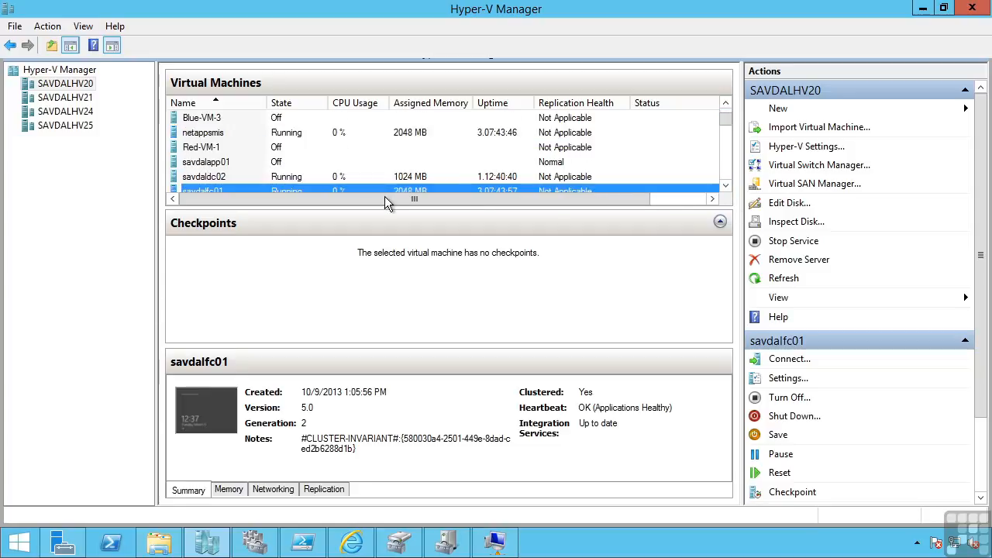
left_click(217, 165)
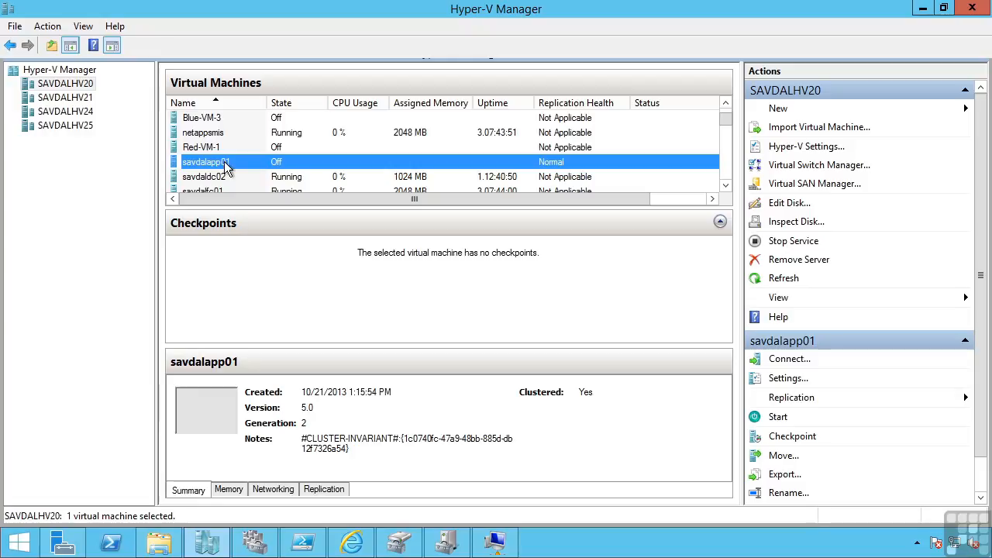
left_click(336, 491)
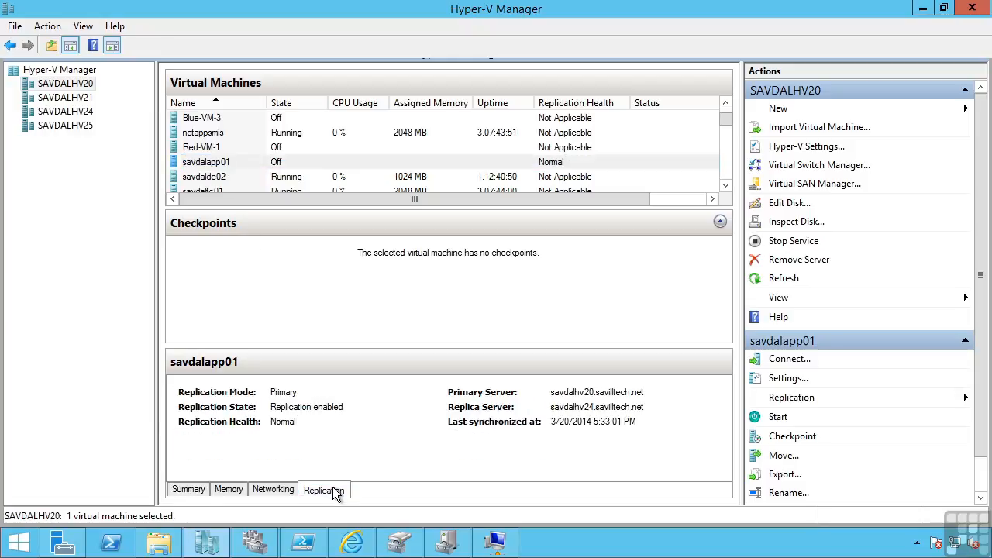
Open savdalapp01's settings, review its replication frequency options, and cancel the dialog.
right_click(231, 165)
left_click(262, 192)
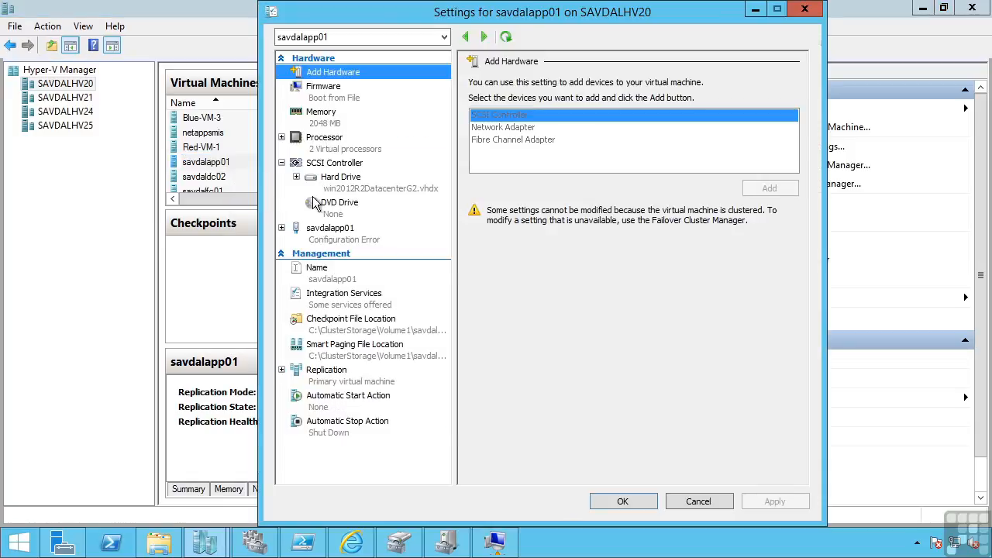
left_click(345, 381)
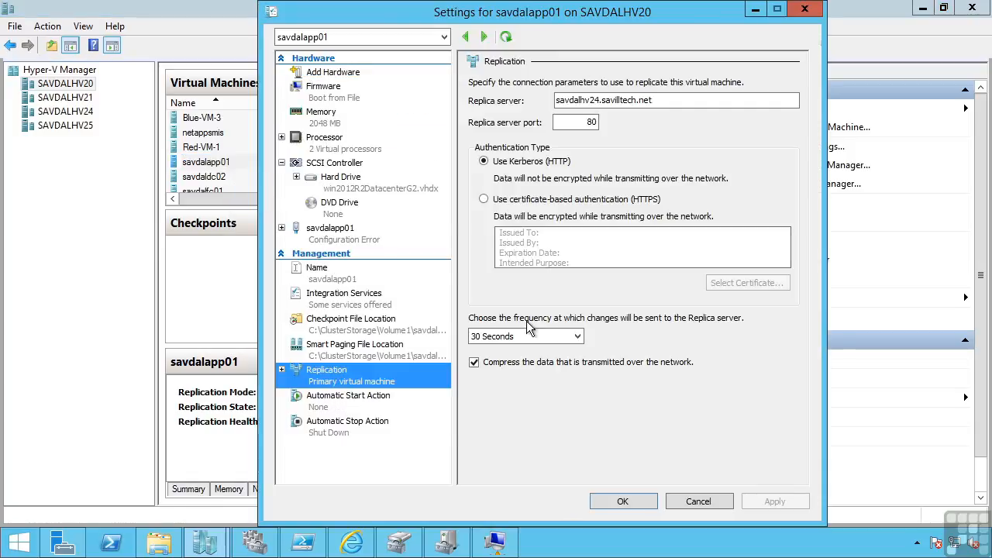
left_click(578, 339)
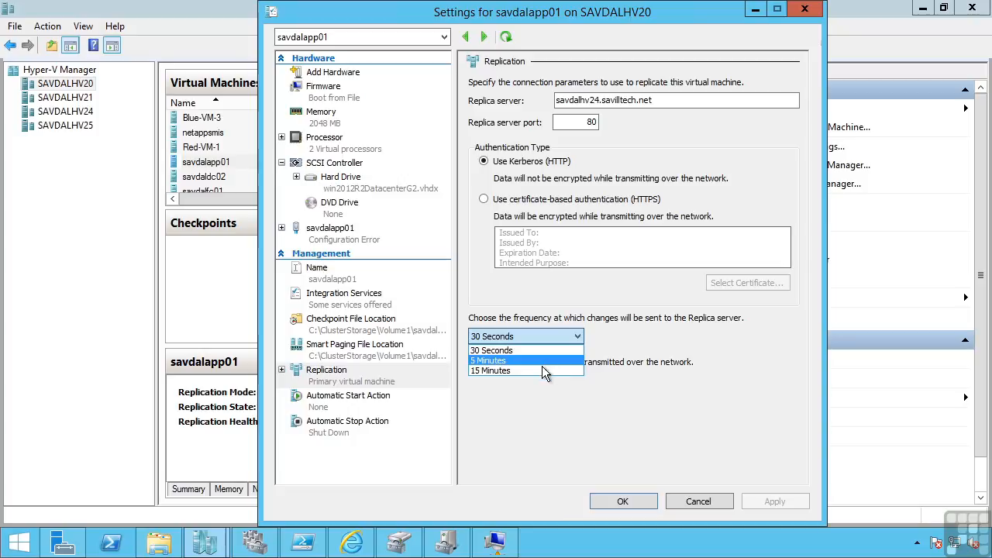
left_click(650, 412)
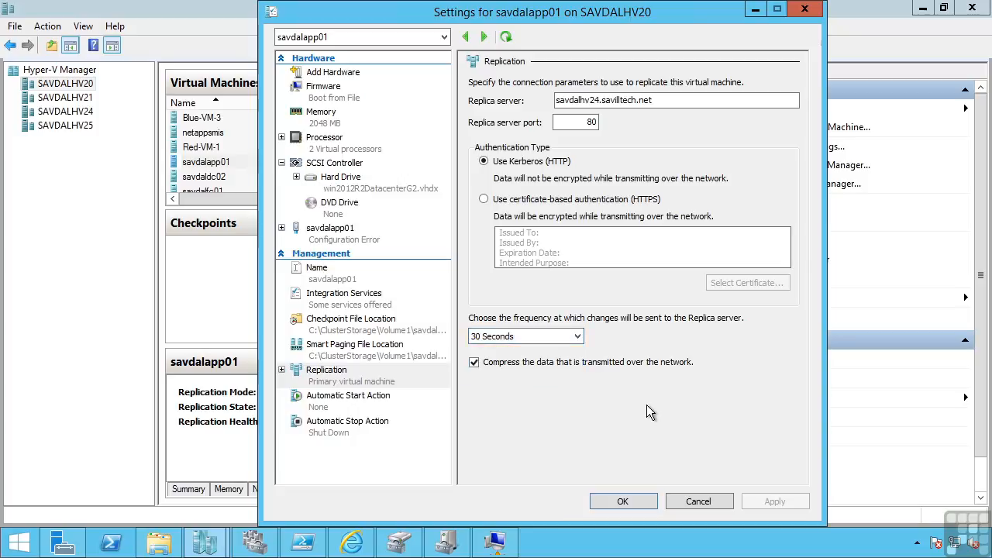
left_click(708, 501)
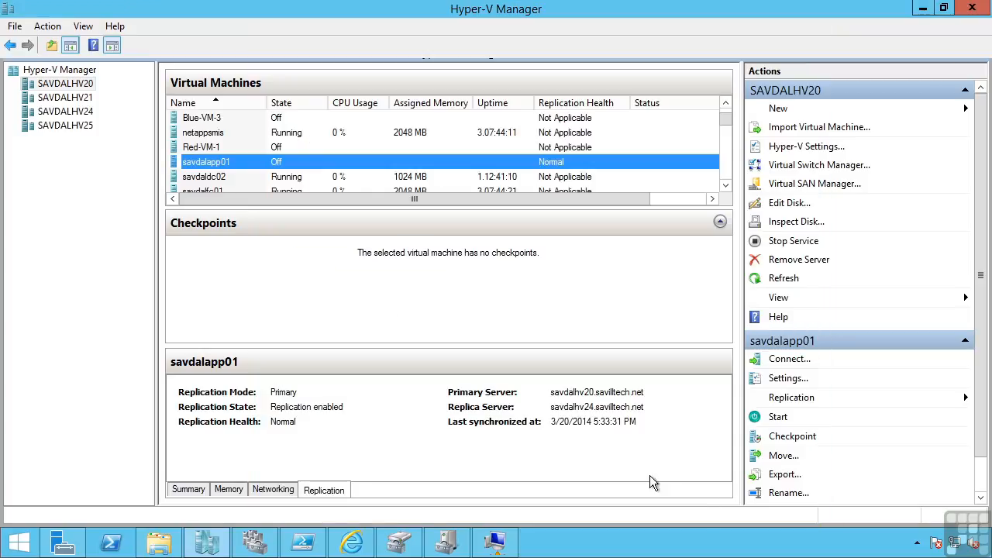
On host SAVDALHV24, open the Extend Replication wizard for the savdalapp01 replica and cancel it.
left_click(83, 111)
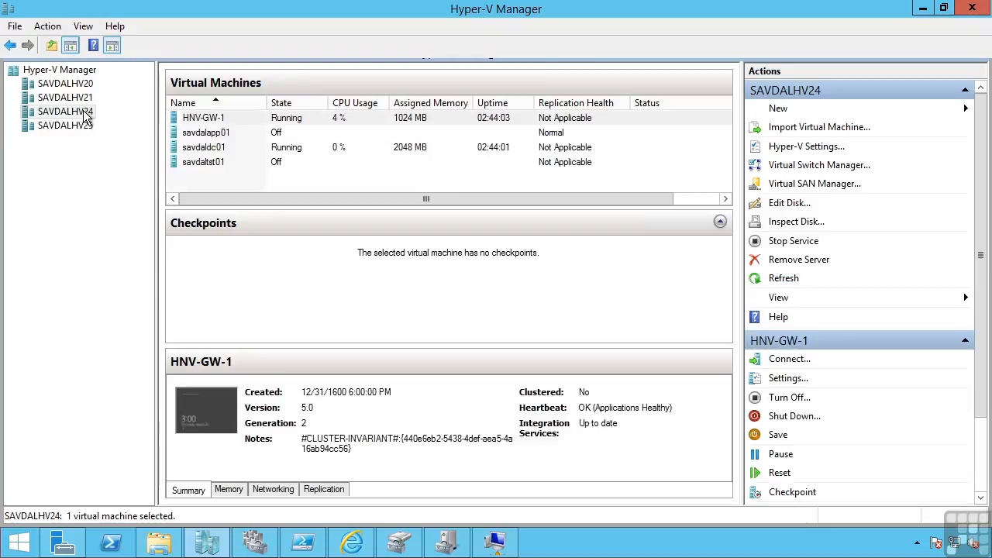
left_click(227, 135)
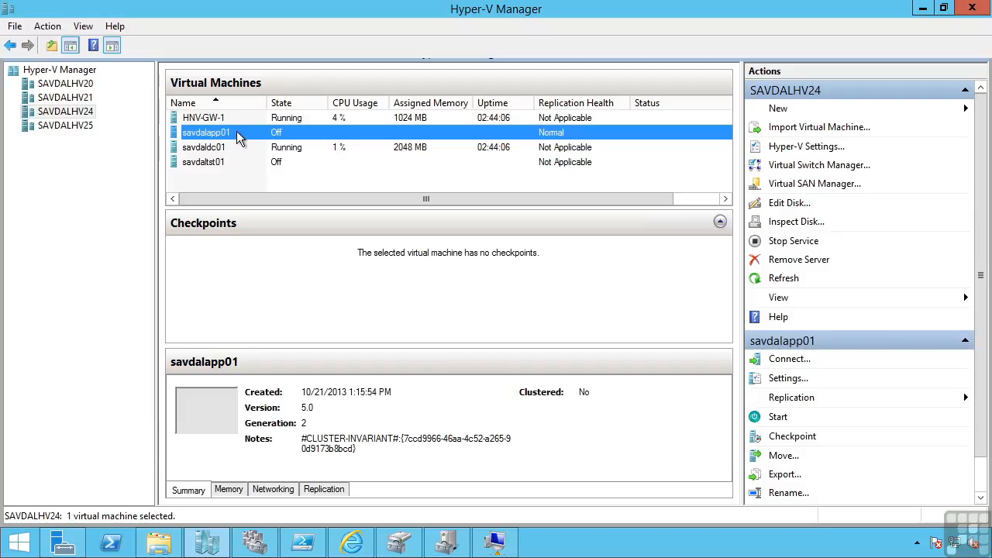
right_click(234, 133)
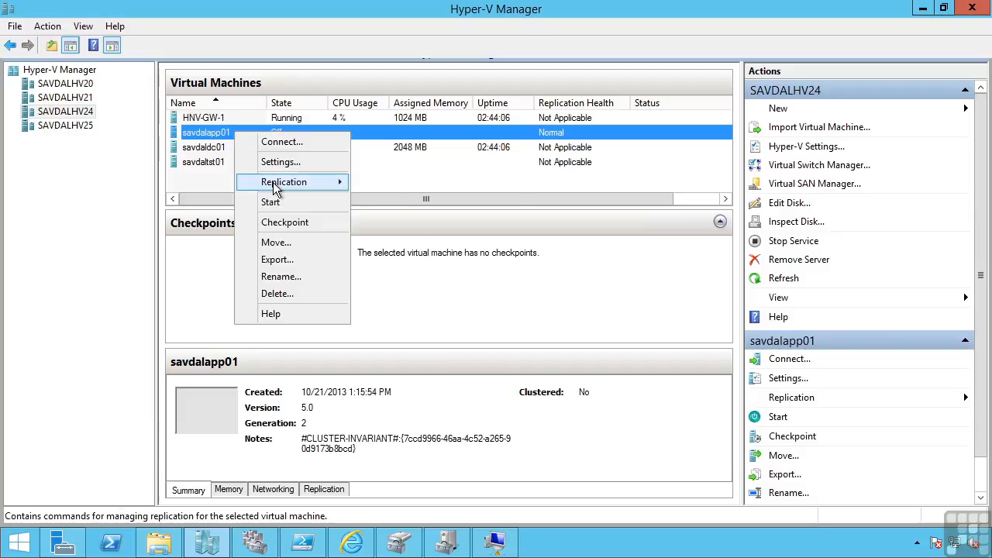
mouse_move(273, 186)
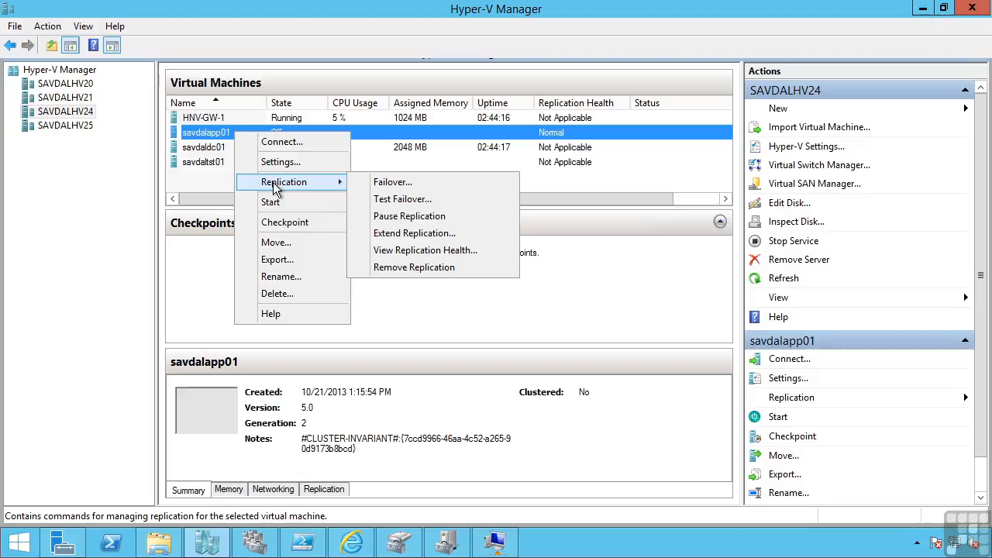
left_click(409, 235)
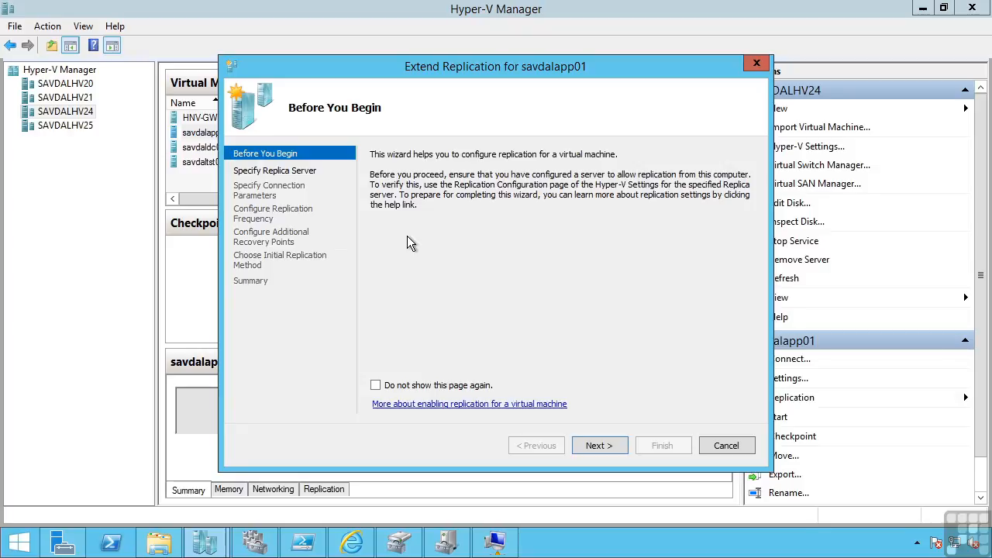
left_click(749, 450)
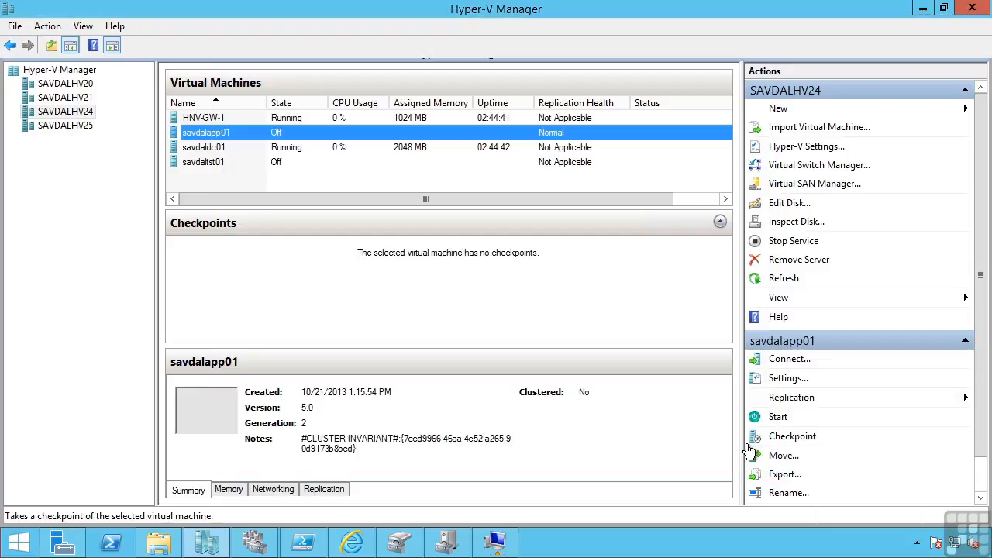
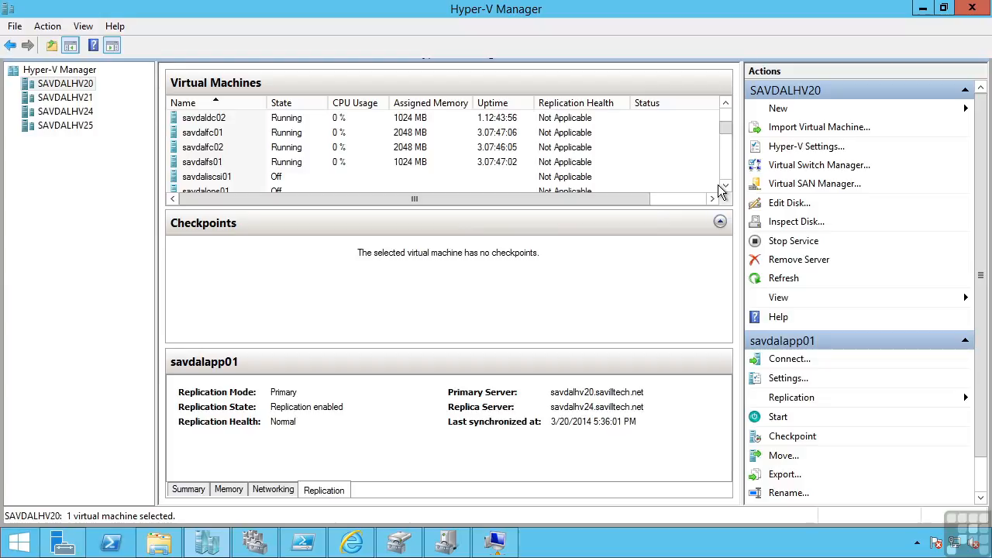
Open savdalfc01's settings, expand its shared hard drive to view the Advanced Features page, and cancel the dialog.
left_click(219, 137)
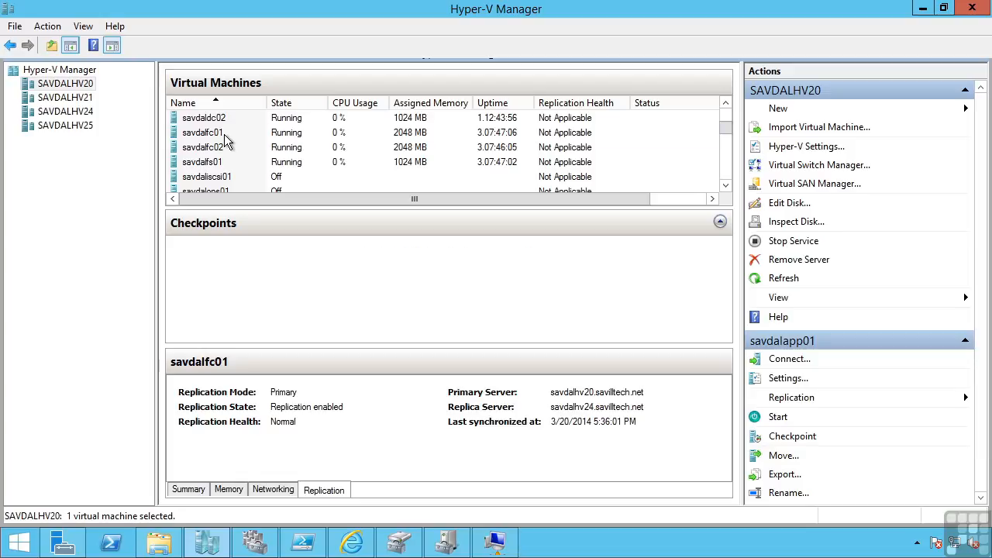
right_click(219, 136)
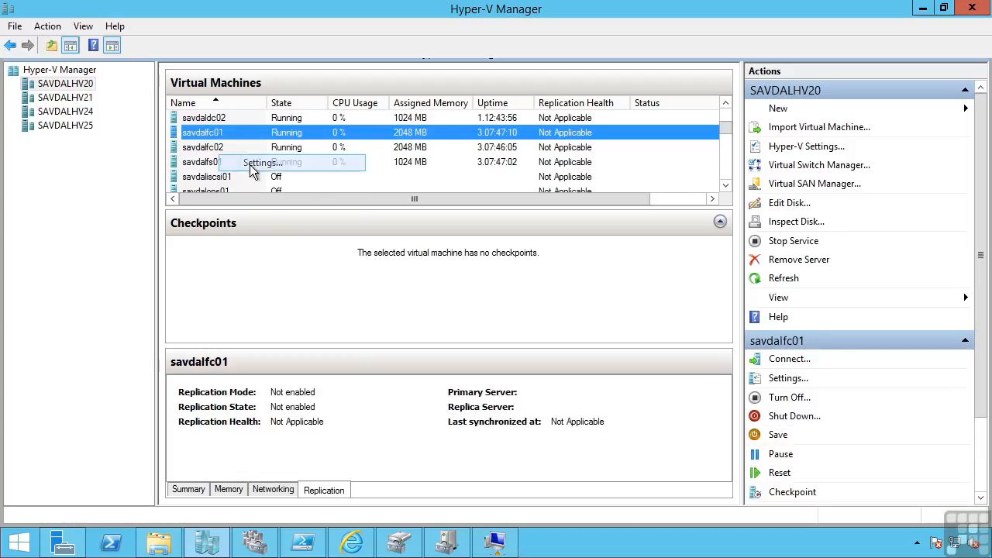
left_click(250, 163)
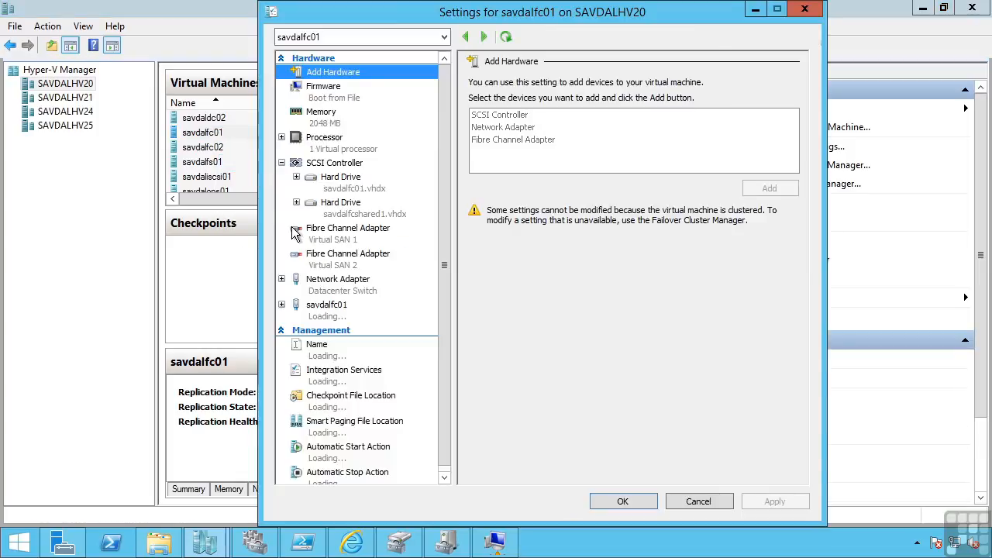
left_click(343, 215)
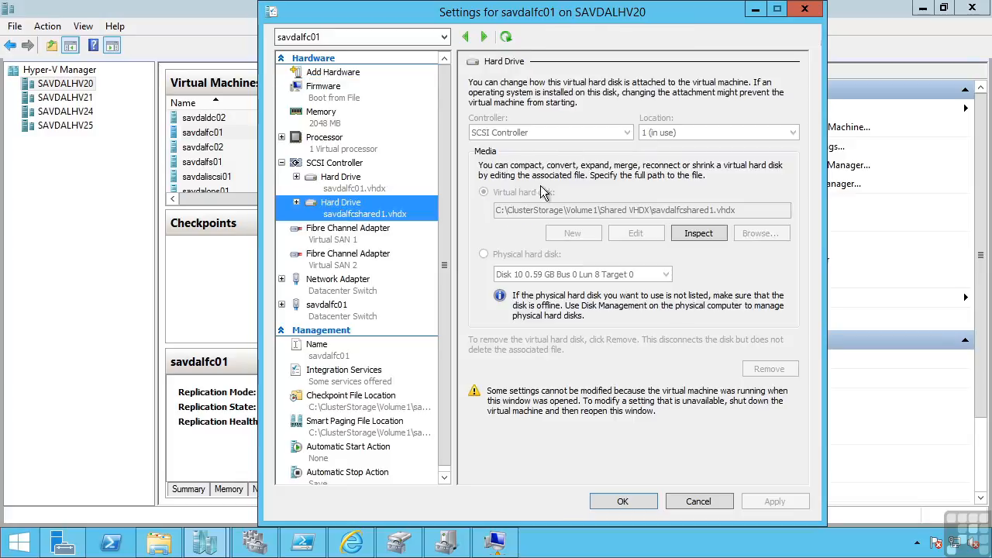
left_click(296, 202)
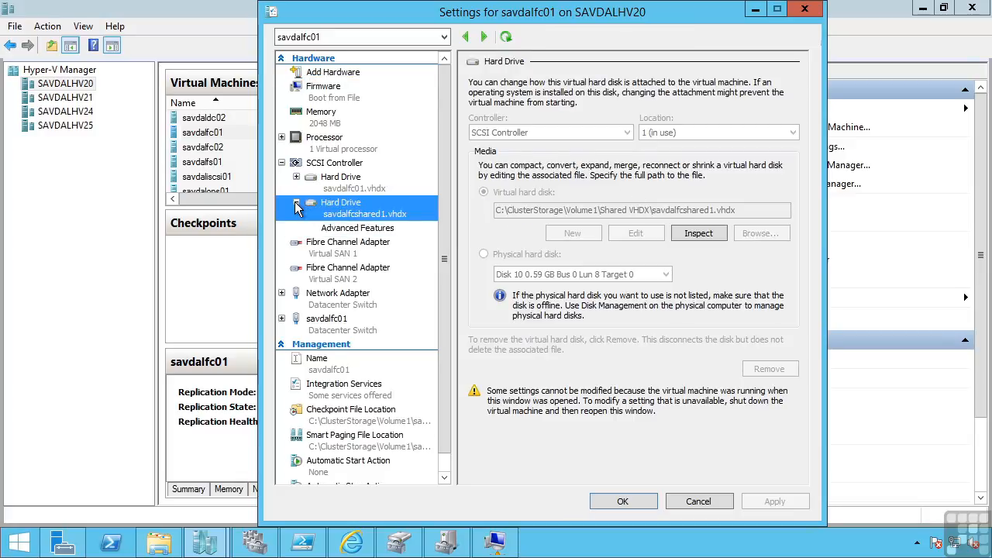
left_click(343, 229)
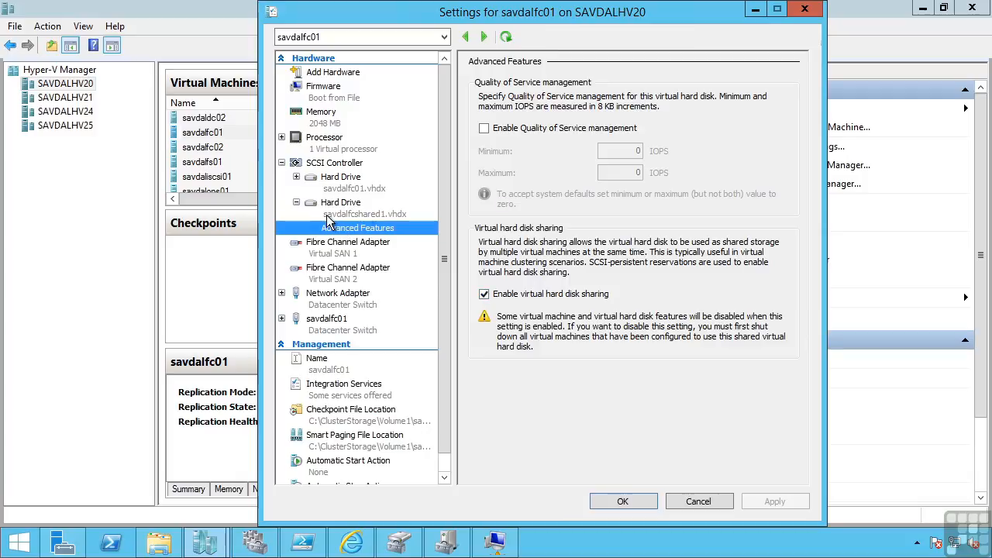
left_click(708, 501)
Open savdalfc02's settings, view the shared hard drive's Advanced Features page, and cancel the dialog.
right_click(220, 148)
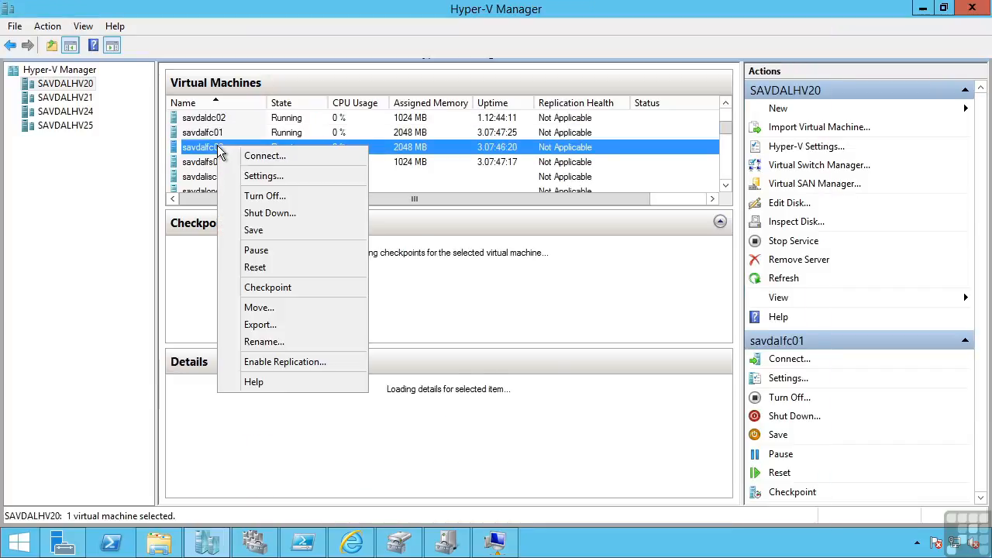
left_click(260, 178)
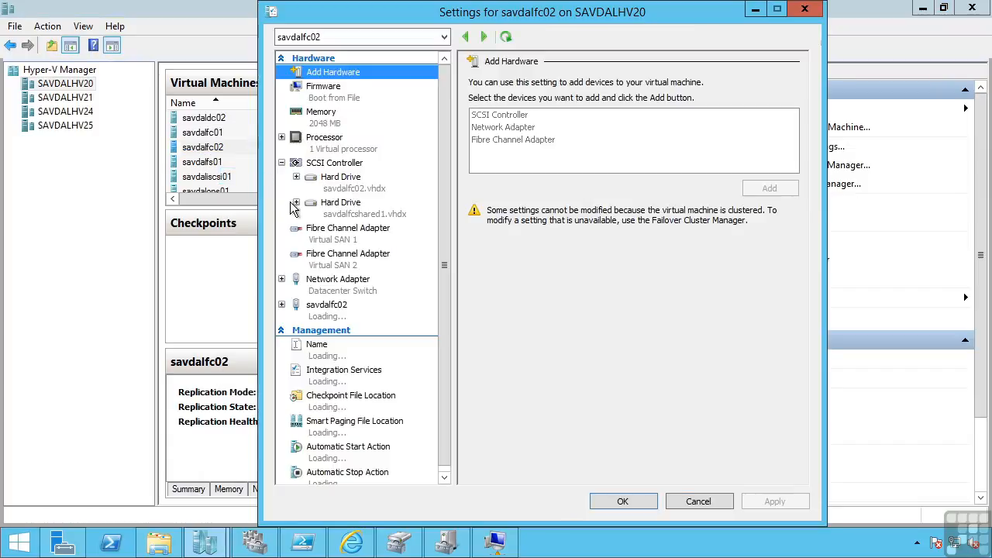
left_click(297, 203)
left_click(357, 228)
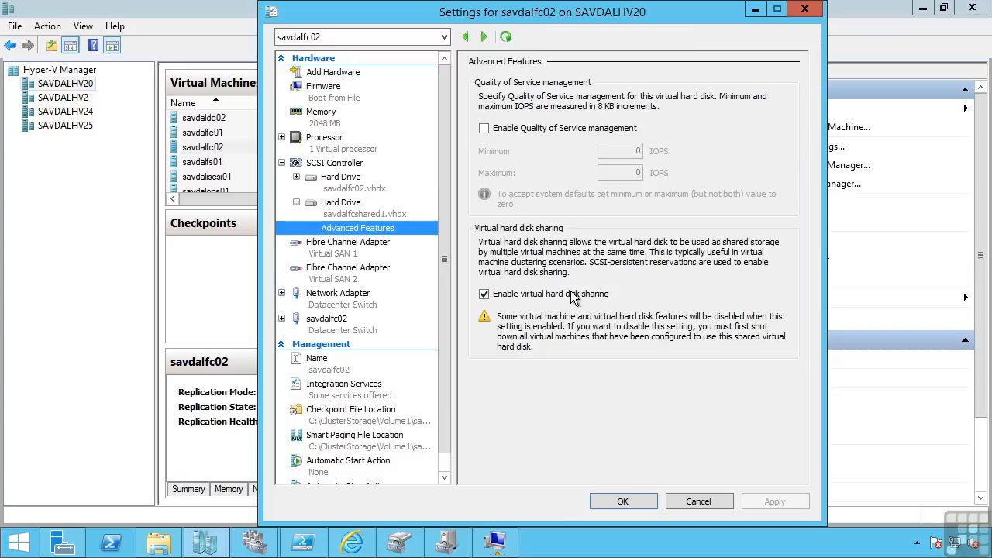
left_click(707, 503)
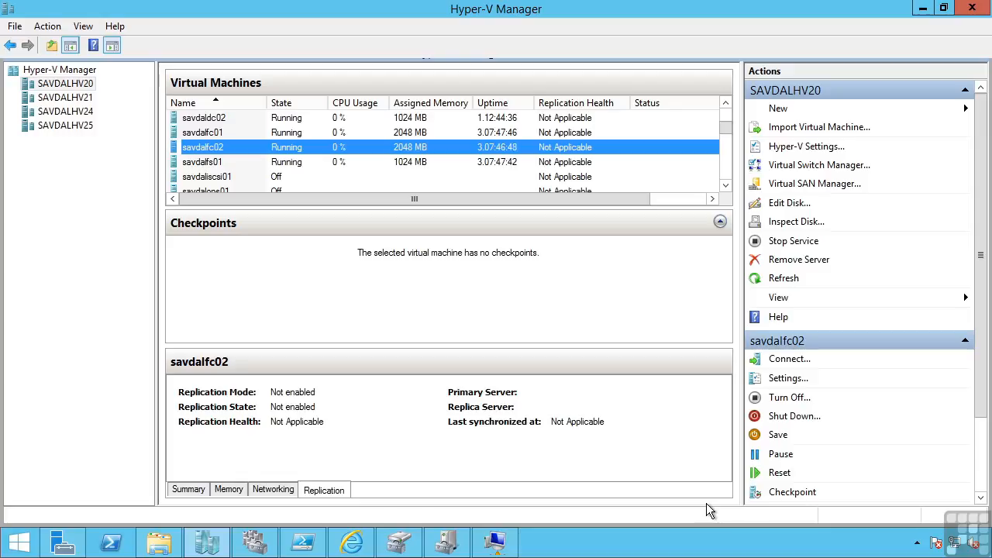
Switch to savdalfc01's virtual machine connection, select Cluster Disk 3 in Failover Cluster Manager, and return to Hyper-V Manager.
left_click(502, 544)
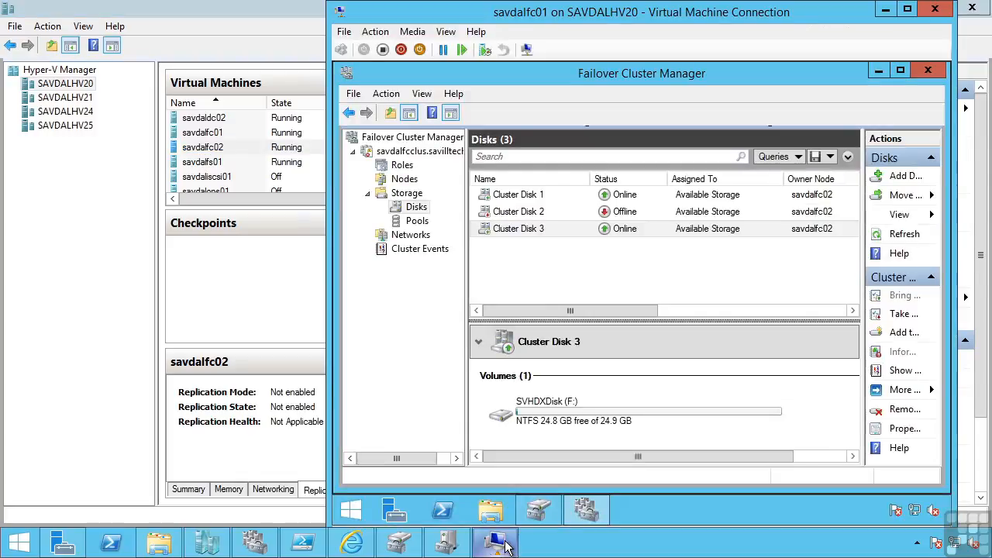
left_click(534, 230)
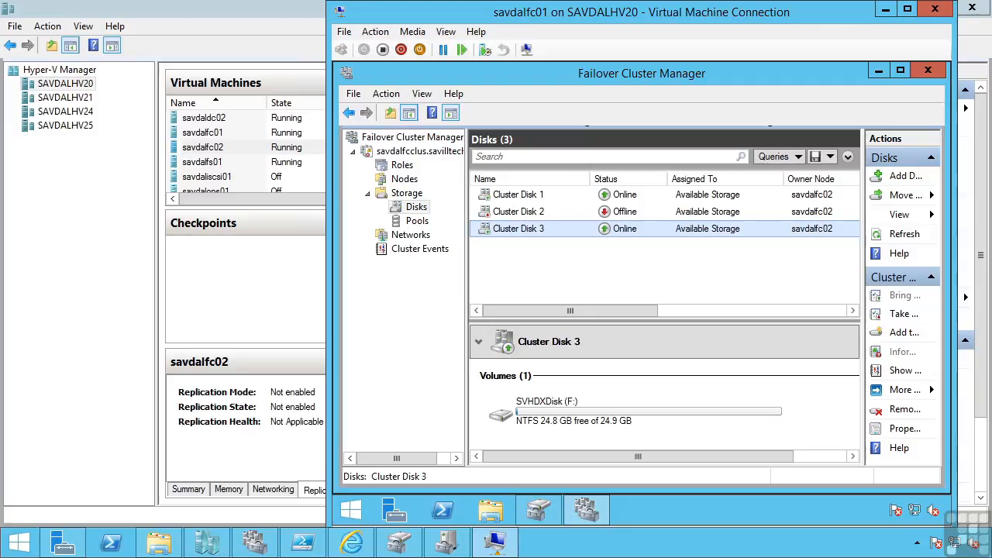
left_click(224, 147)
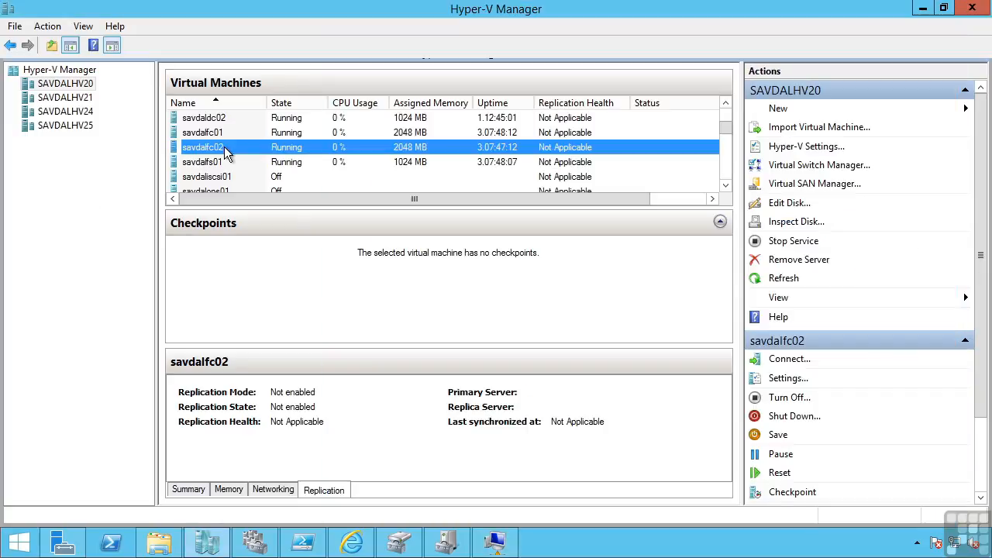
Select savdalfs01, run the Edit Virtual Hard Disk wizard, browse to a disk under ClusterStorage\Volume1, reach Choose Action, and cancel.
left_click(295, 164)
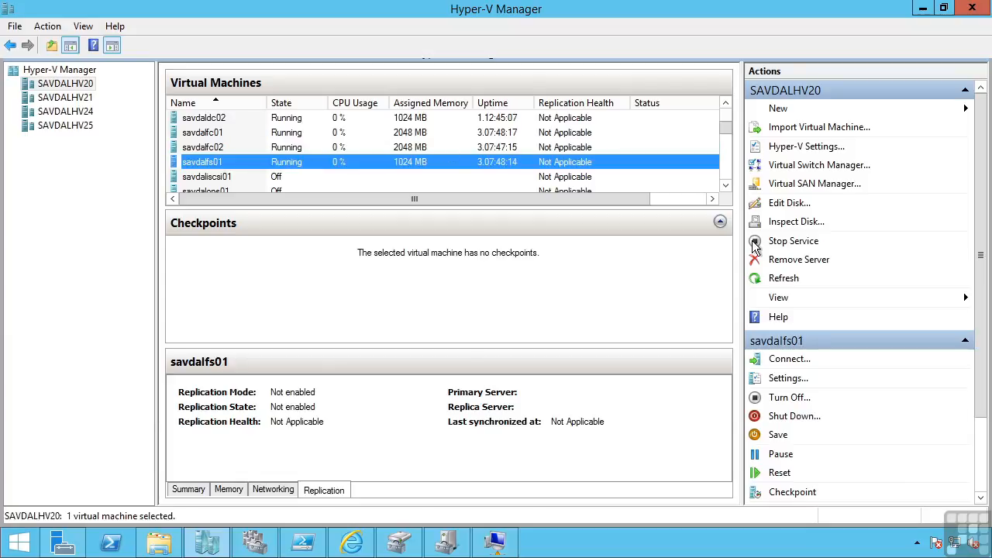
left_click(795, 204)
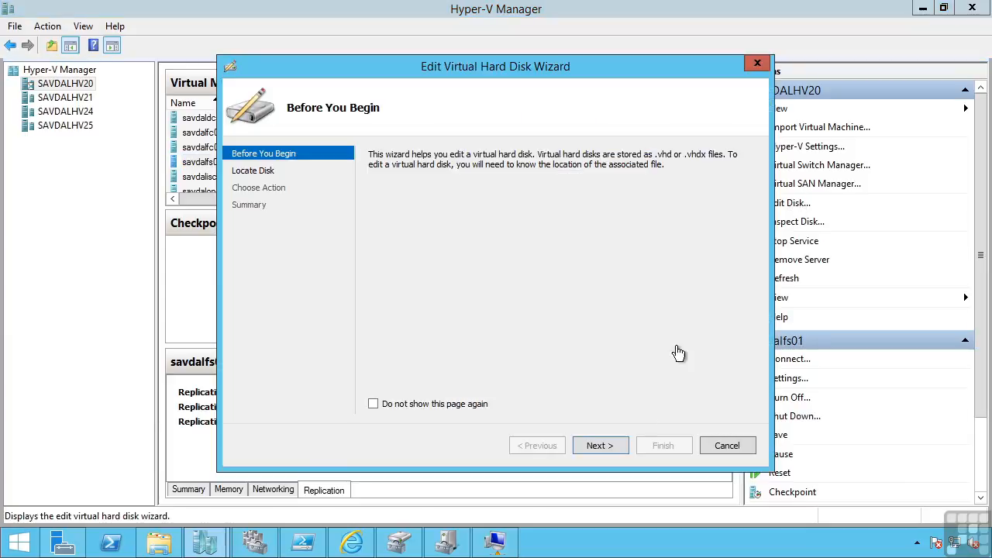
left_click(606, 446)
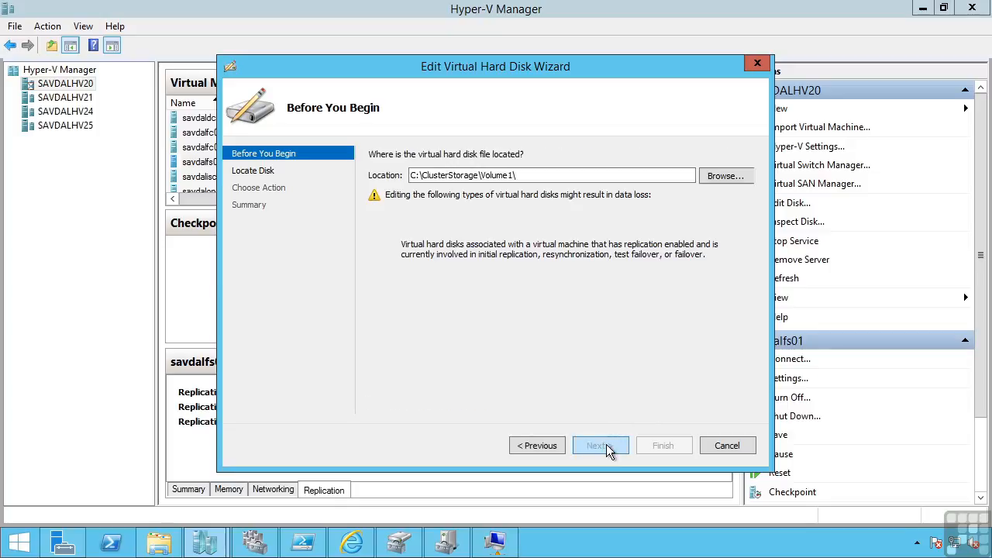
left_click(729, 176)
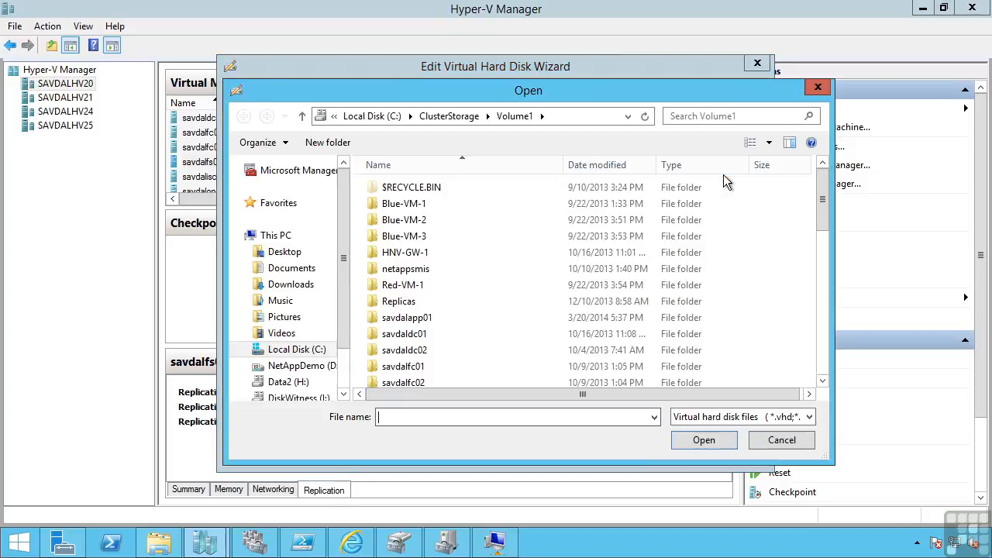
left_click(410, 241)
double_click(411, 240)
left_click(411, 204)
left_click(702, 440)
left_click(602, 445)
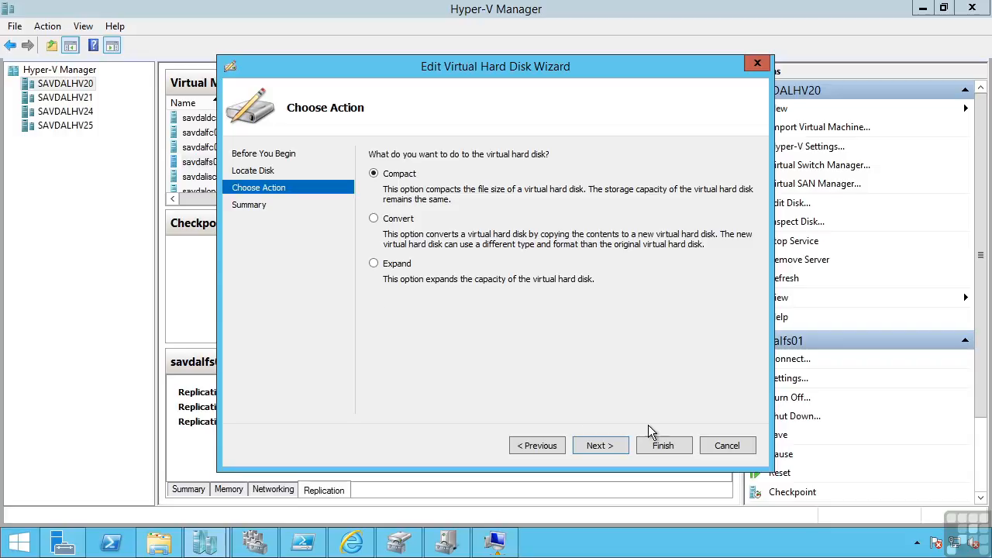
left_click(728, 445)
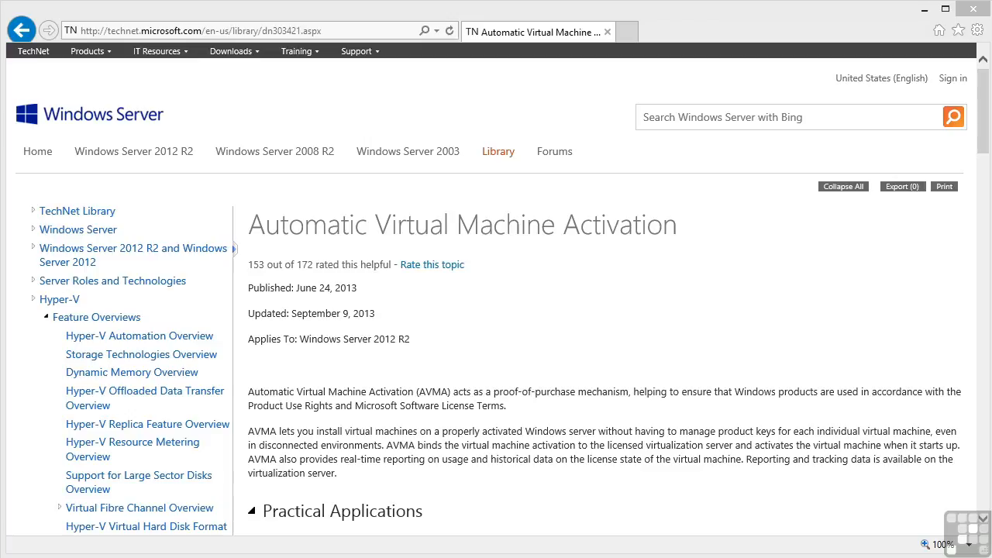
In the browser, scroll the Automatic Virtual Machine Activation page to the AVMA keys table and highlight each edition's key.
left_click_drag(986, 120, 985, 316)
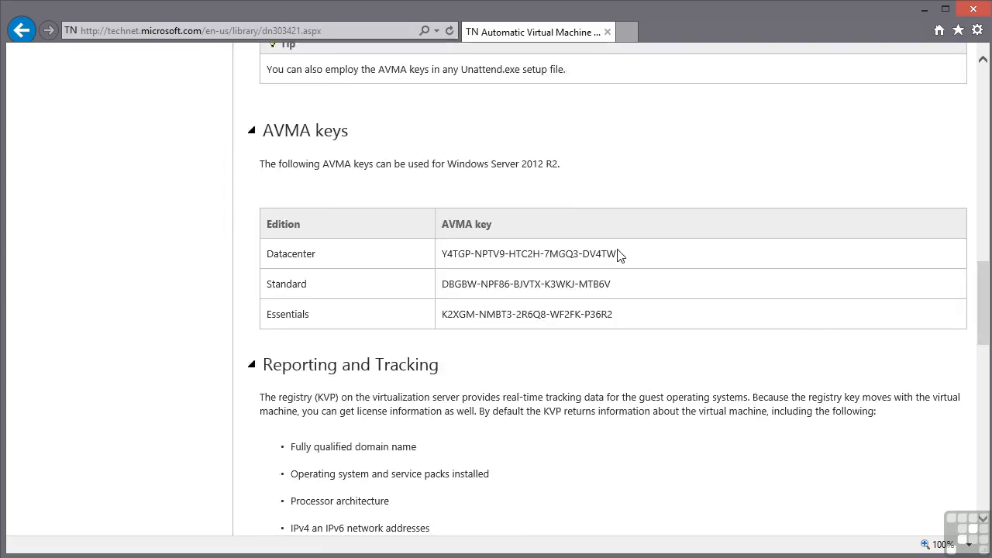
left_click_drag(617, 252, 443, 254)
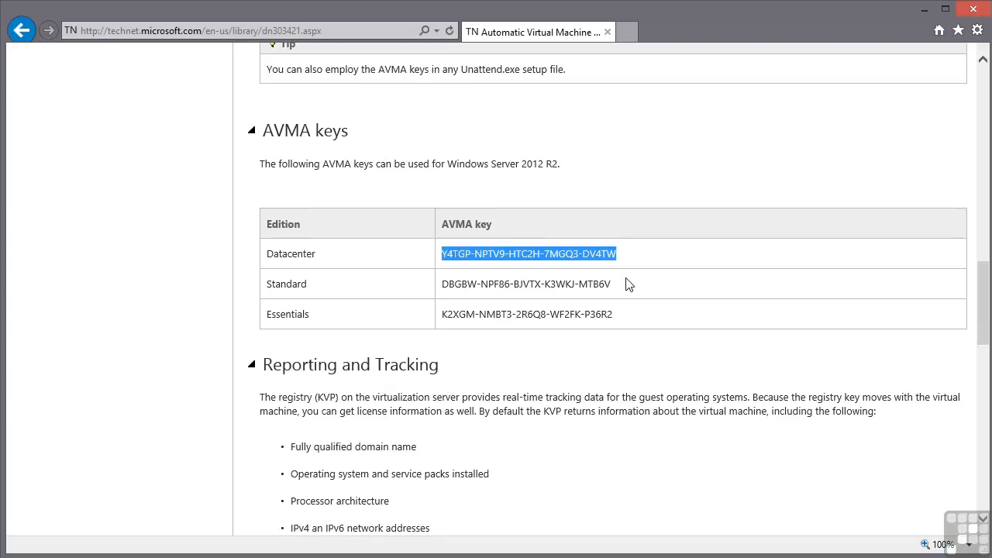
left_click_drag(612, 285, 457, 286)
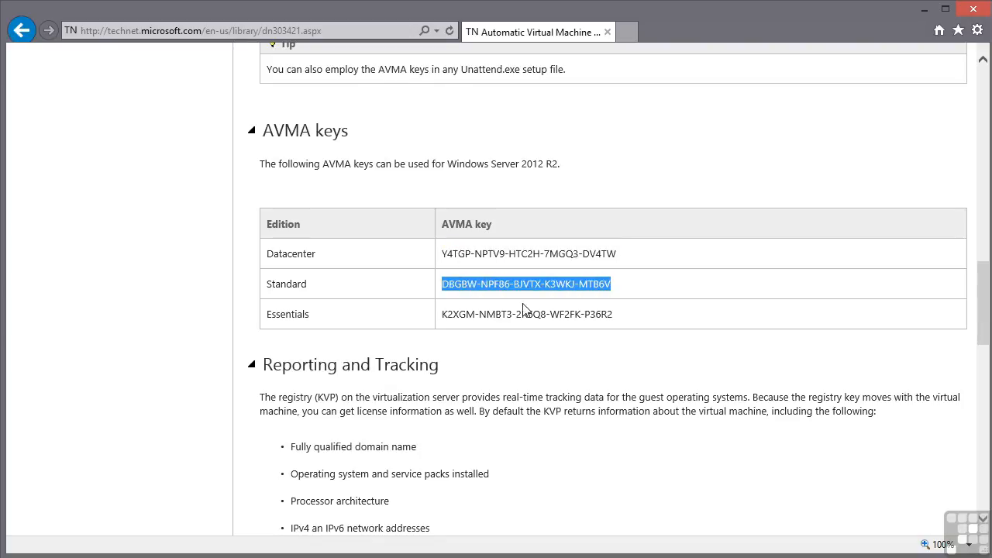
left_click_drag(614, 314, 446, 316)
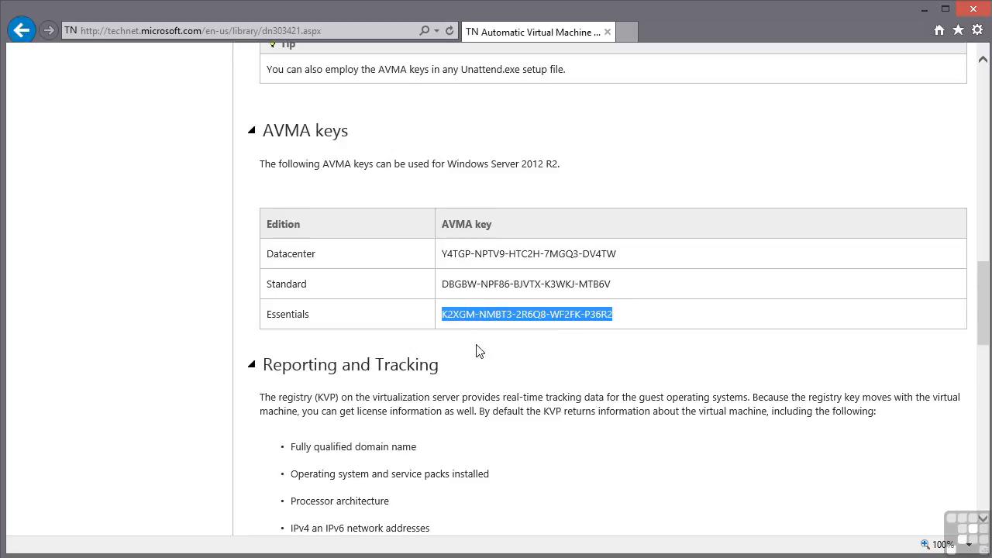